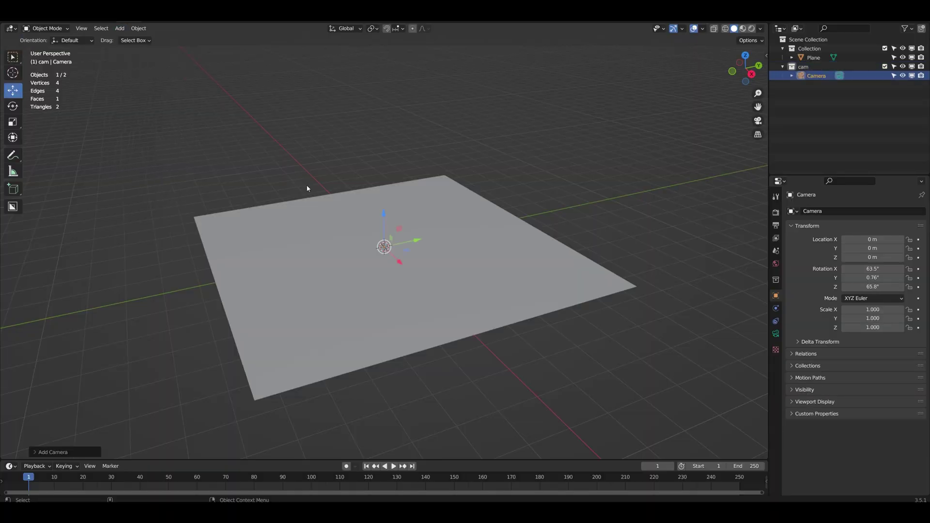
Step: Add an empty object to the scene alongside the camera
{"action": "left_click", "coordinate": [120, 28]}
{"action": "mouse_move", "coordinate": [145, 129]}
{"action": "left_click", "coordinate": [213, 137]}
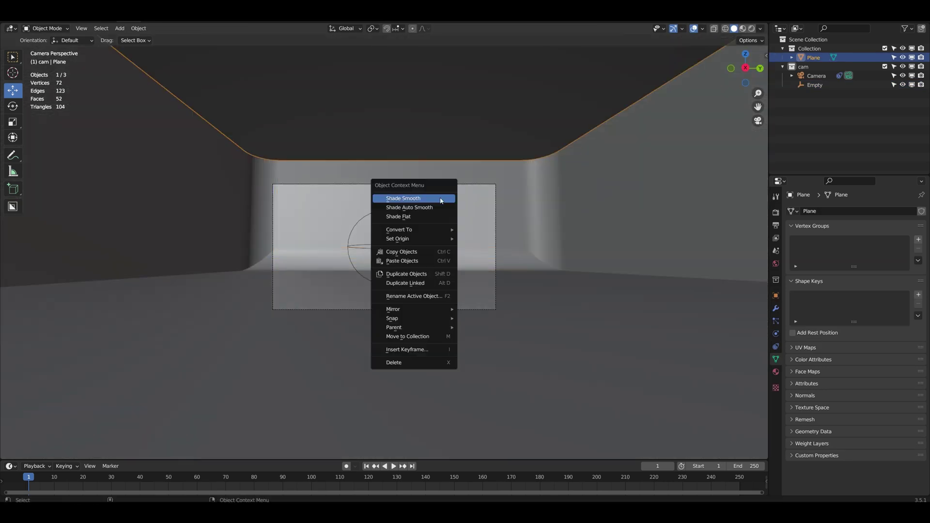
Step: Shade the backdrop plane smooth and expand its normals settings
{"action": "left_click", "coordinate": [440, 198]}
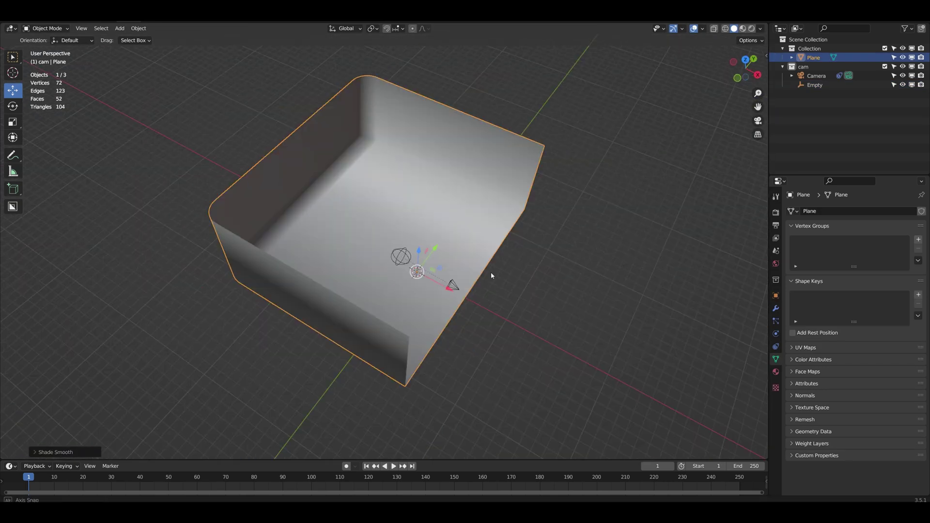
{"action": "left_click", "coordinate": [807, 396]}
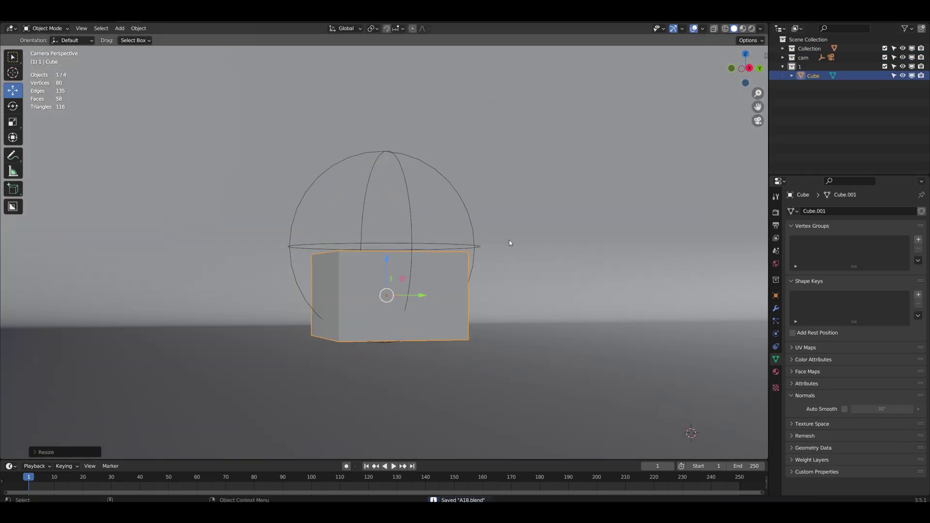
Step: Move the pedestal cube along the Z axis
{"action": "key", "text": "g"}
{"action": "key", "text": "z"}
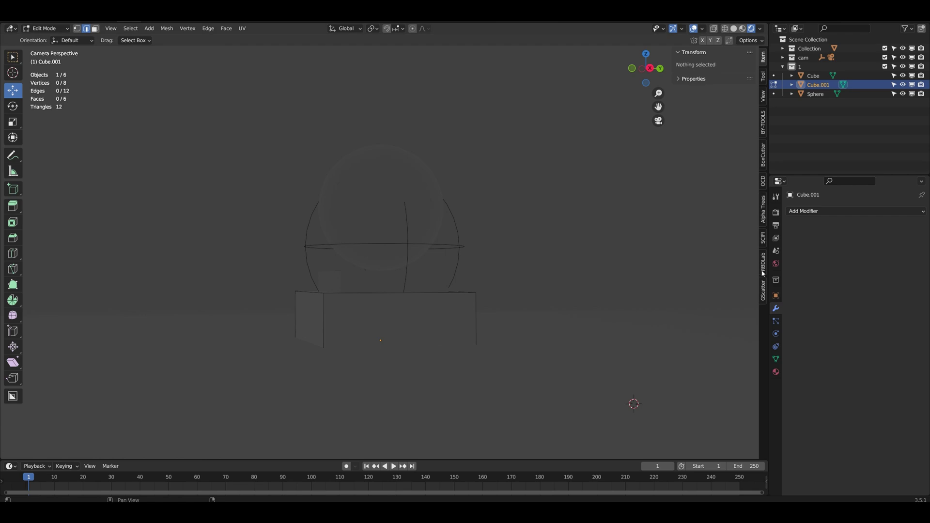
{"action": "left_click", "coordinate": [763, 271]}
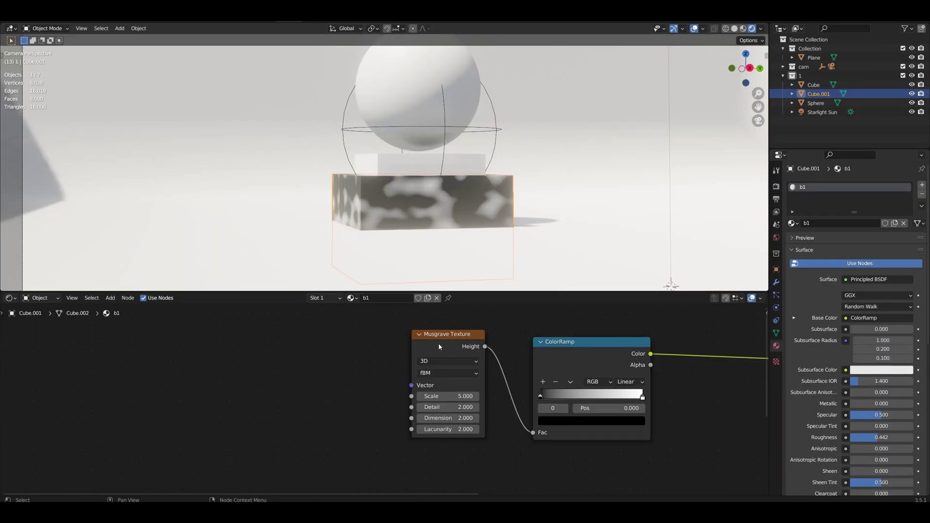
Step: Set the Musgrave texture in the lower block's b1 material to Ridged Multifractal and fine-tune its node values
{"action": "left_click", "coordinate": [426, 363]}
{"action": "left_click", "coordinate": [441, 395]}
{"action": "scroll", "coordinate": [558, 387], "scroll_direction": "up", "scroll_amount": 3}
{"action": "left_click_drag", "start_coordinate": [383, 428], "coordinate": [407, 428]}
{"action": "left_click_drag", "start_coordinate": [381, 412], "coordinate": [385, 415]}
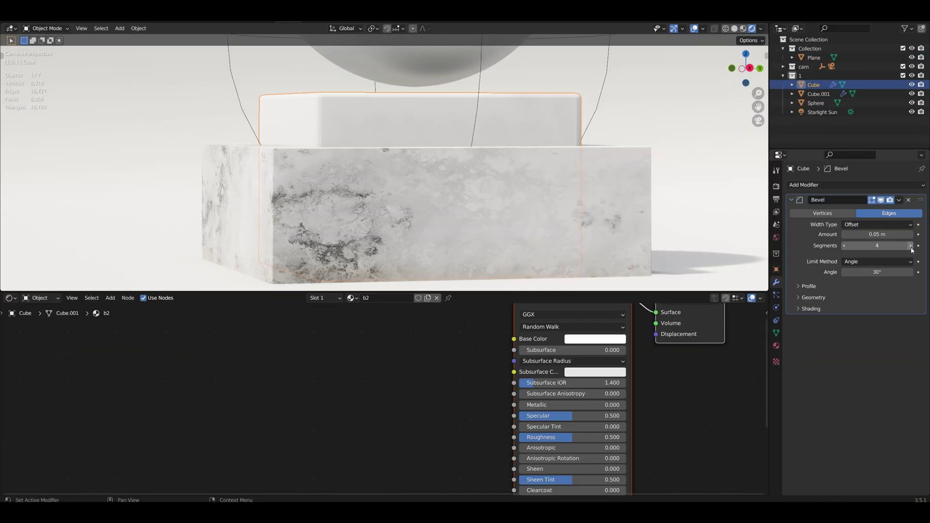
Step: Check the bevel settings of the lower and upper pedestal blocks
{"action": "left_click", "coordinate": [616, 226]}
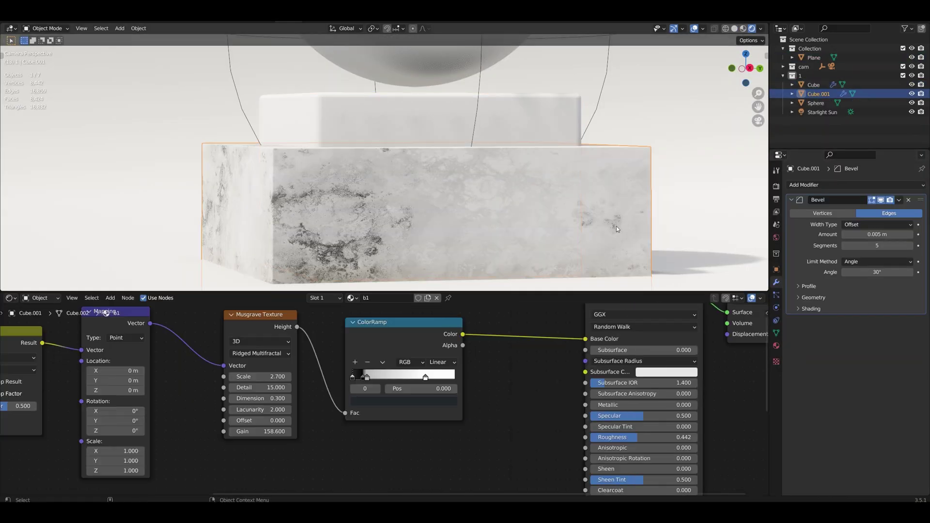
{"action": "left_click", "coordinate": [421, 119]}
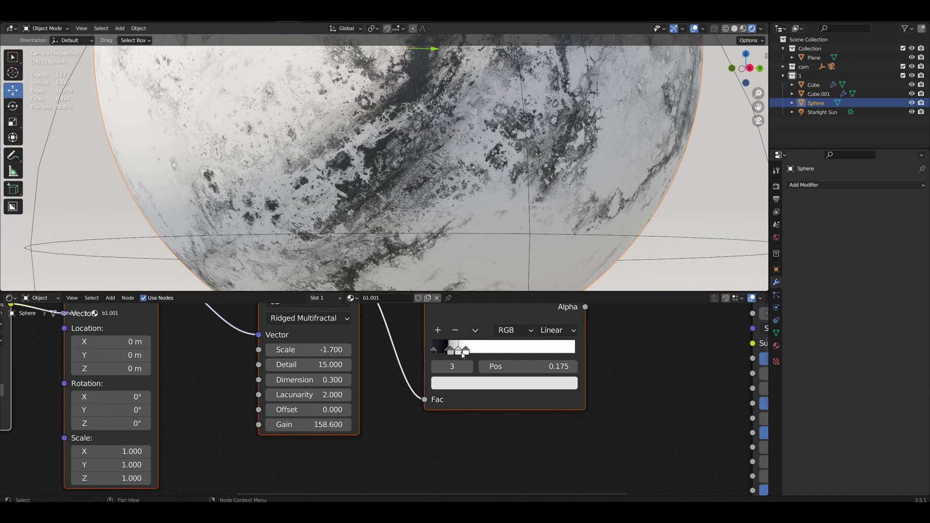
Step: Adjust the color ramp of the sphere's b1.001 material and add a modifier to the sphere
{"action": "left_click", "coordinate": [566, 347]}
{"action": "left_click", "coordinate": [493, 193]}
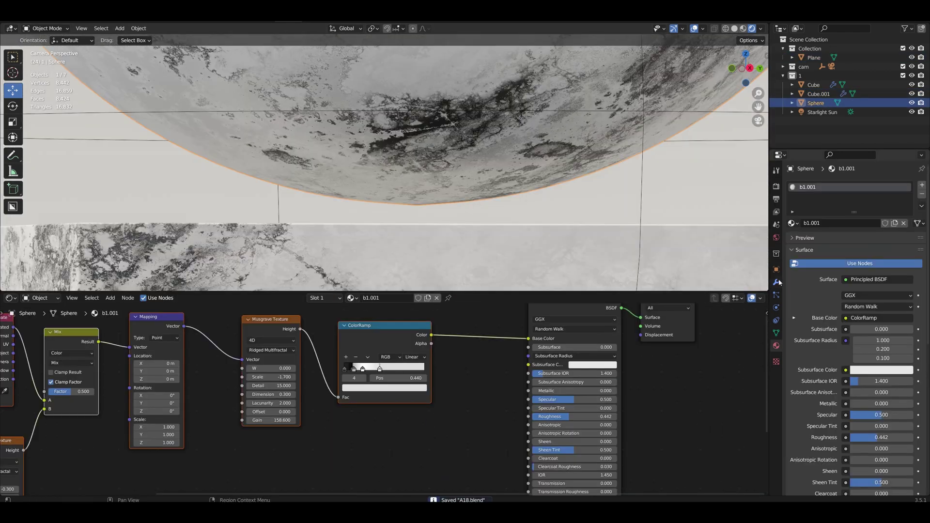
{"action": "left_click", "coordinate": [824, 185]}
{"action": "left_click", "coordinate": [755, 348]}
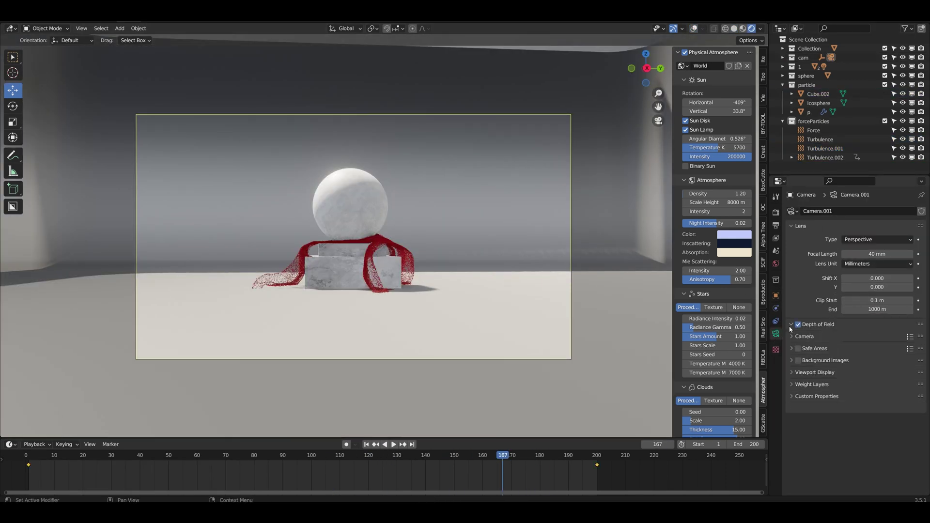
Step: Expand the camera's depth of field settings
{"action": "left_click", "coordinate": [792, 325]}
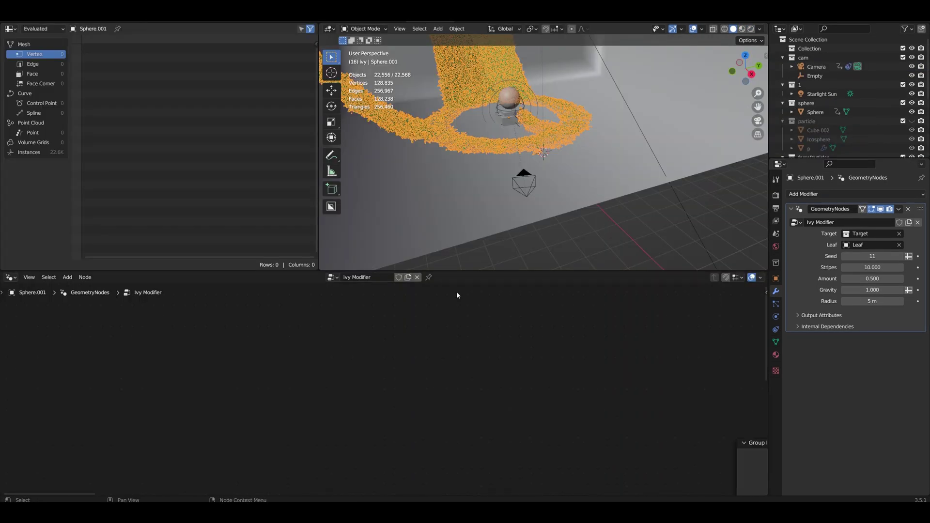
Step: Examine the nodes inside the Ivy group of the Ivy Modifier geometry node tree
{"action": "key", "text": "Home"}
{"action": "key", "text": "Tab"}
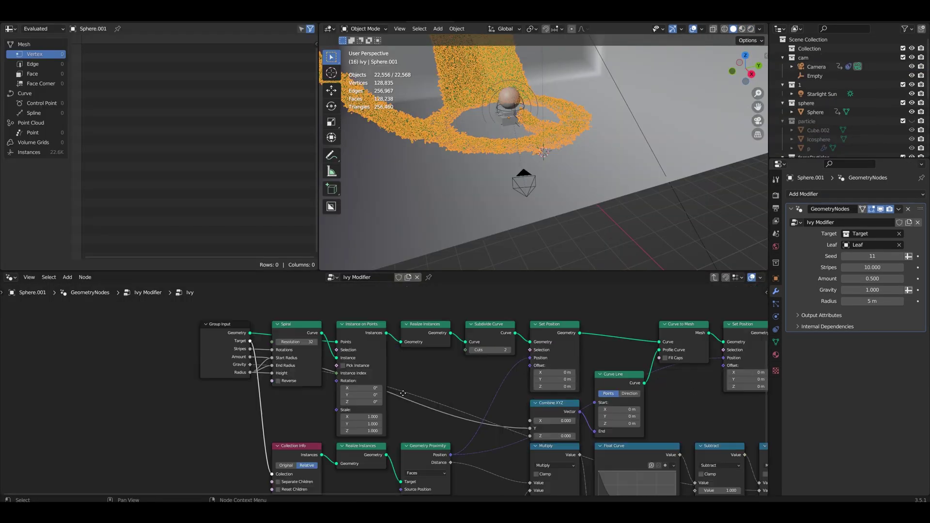
{"action": "scroll", "coordinate": [455, 378], "scroll_direction": "up", "scroll_amount": 3}
{"action": "key", "text": "Tab"}
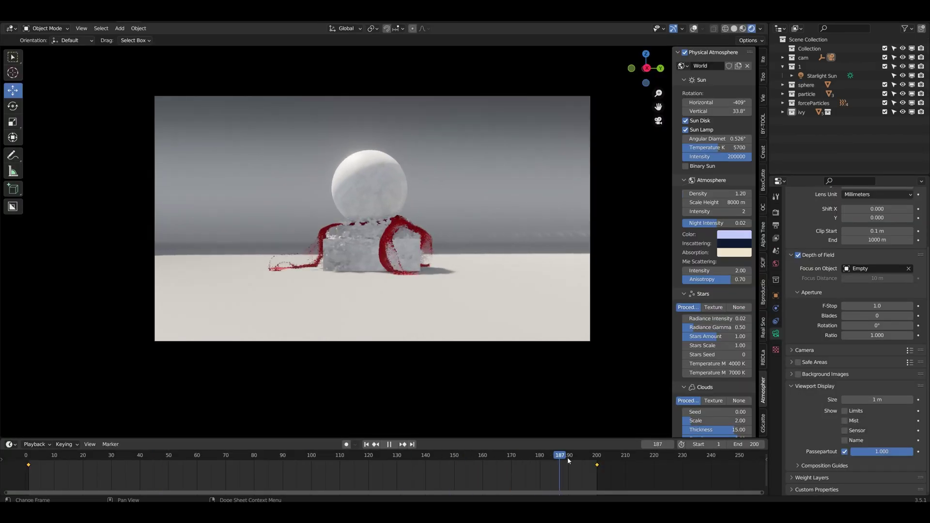
Step: Jump the running animation back to a frame between 90 and 100 to review the red particle trail
{"action": "left_click", "coordinate": [301, 458]}
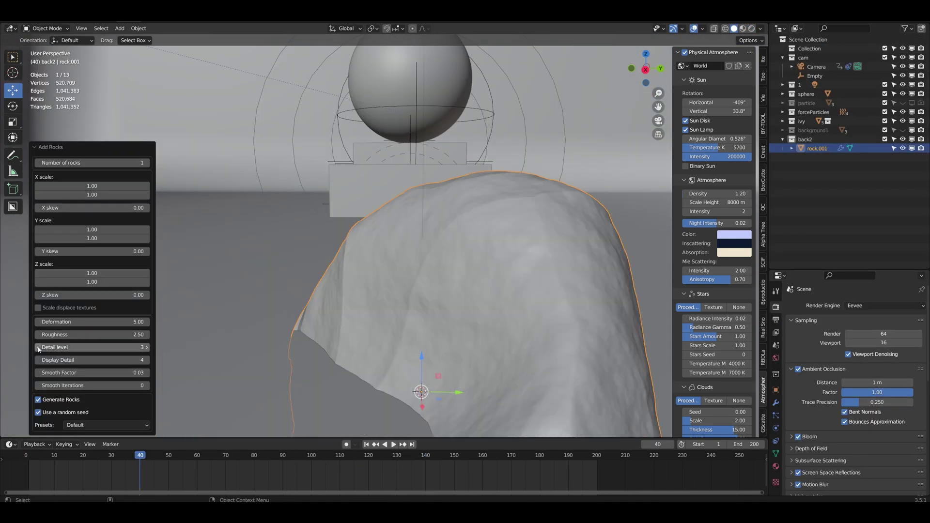
Step: Reshape the rock in the back2 collection through its generator settings, setting its deformation to 8
{"action": "left_click", "coordinate": [38, 360]}
{"action": "scroll", "coordinate": [339, 290], "scroll_direction": "down", "scroll_amount": 3}
{"action": "middle_click_drag", "start_coordinate": [339, 291], "coordinate": [291, 315]}
{"action": "left_click", "coordinate": [147, 386]}
{"action": "scroll", "coordinate": [305, 345], "scroll_direction": "up", "scroll_amount": 4}
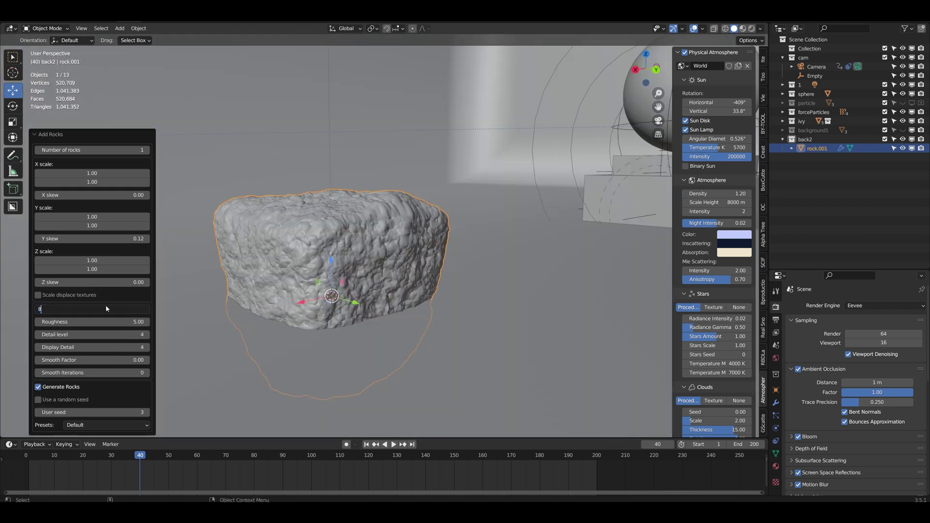
{"action": "key", "text": "Return"}
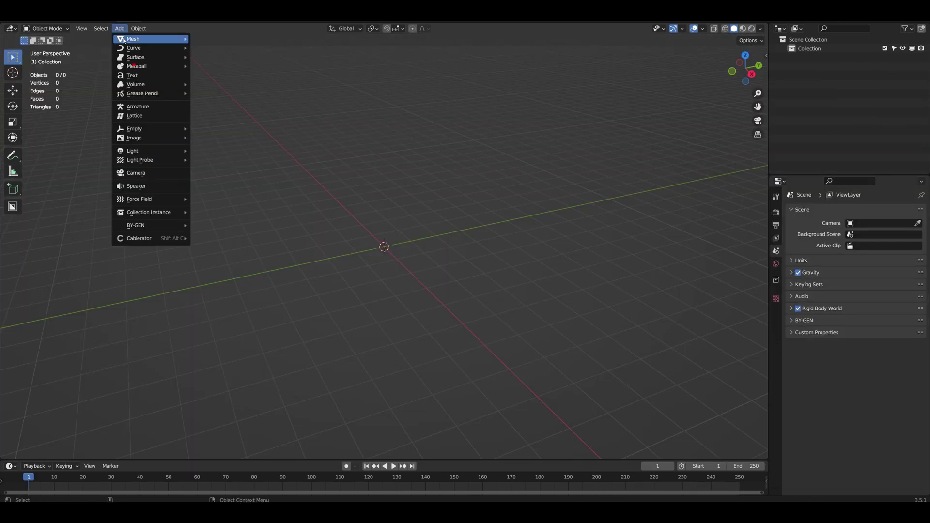
Step: Add a Rock Generator mesh at the origin of the empty scene
{"action": "mouse_move", "coordinate": [123, 40]}
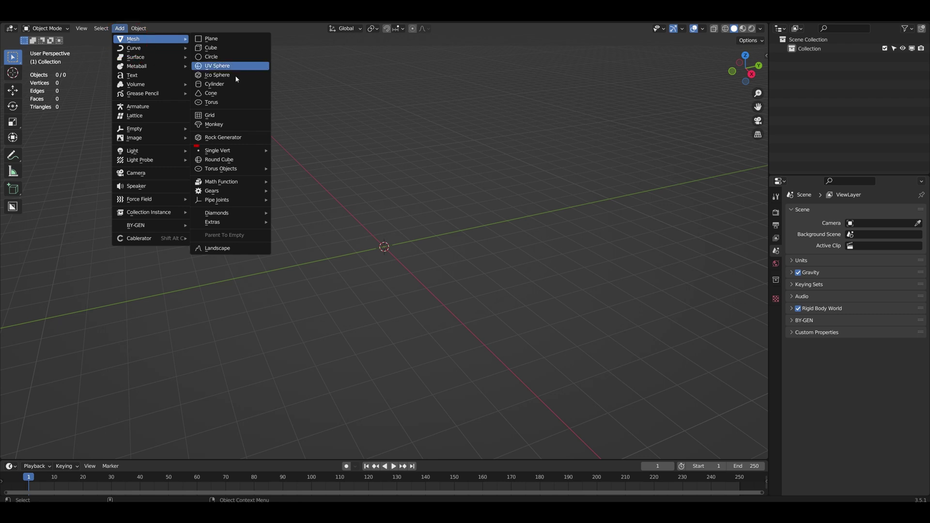
{"action": "left_click", "coordinate": [248, 139]}
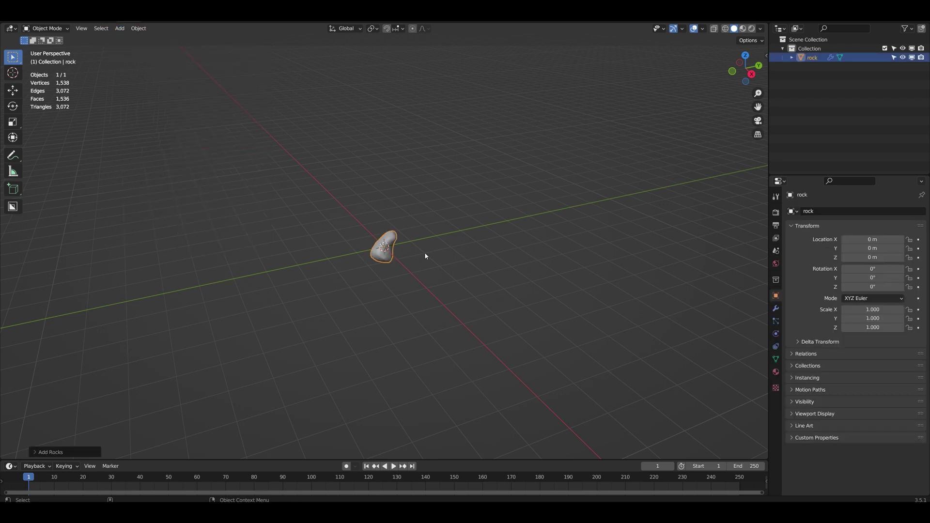
{"action": "scroll", "coordinate": [425, 252], "scroll_direction": "up", "scroll_amount": 5}
{"action": "middle_click_drag", "start_coordinate": [424, 252], "coordinate": [396, 250]}
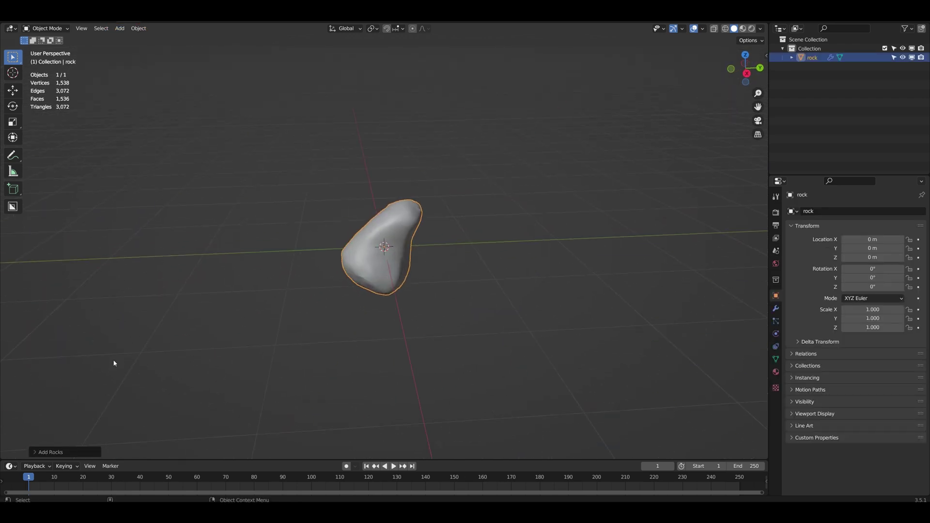
Step: Set the rock's roughness, detail level and display detail each to 4
{"action": "left_click", "coordinate": [35, 452]}
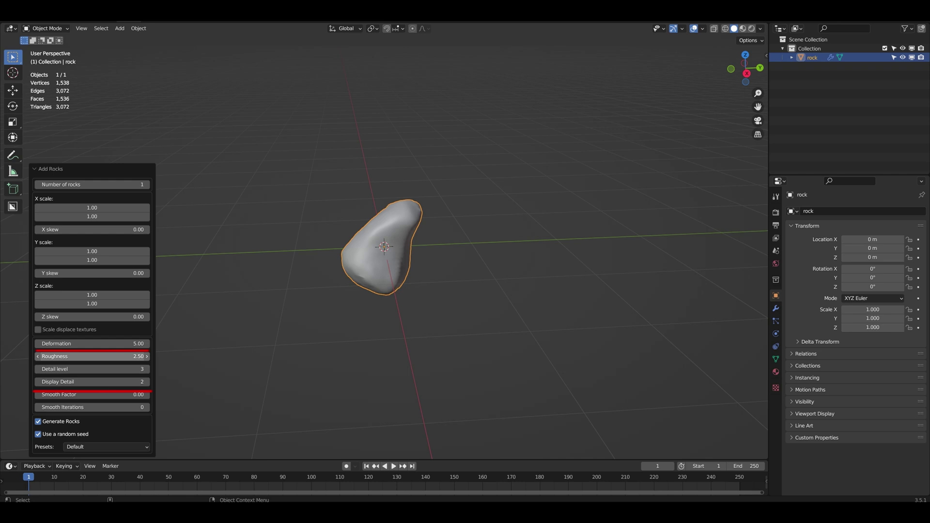
{"action": "key", "text": "Return"}
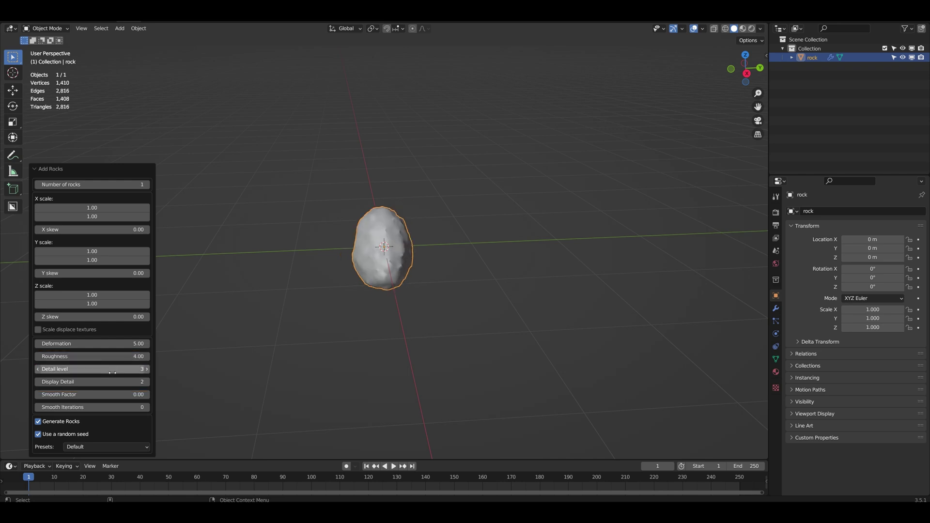
{"action": "key", "text": "Return"}
{"action": "type", "text": "4"}
{"action": "key", "text": "Return"}
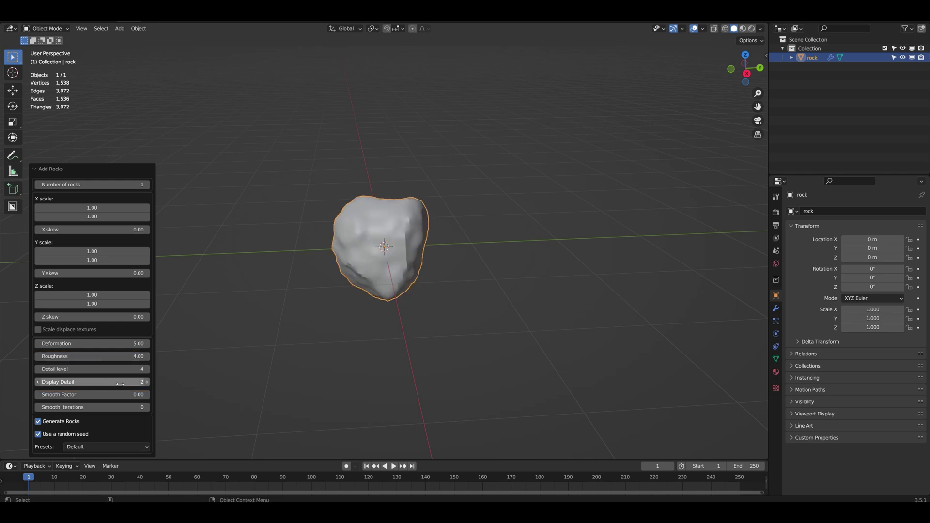
{"action": "type", "text": "4"}
{"action": "key", "text": "Return"}
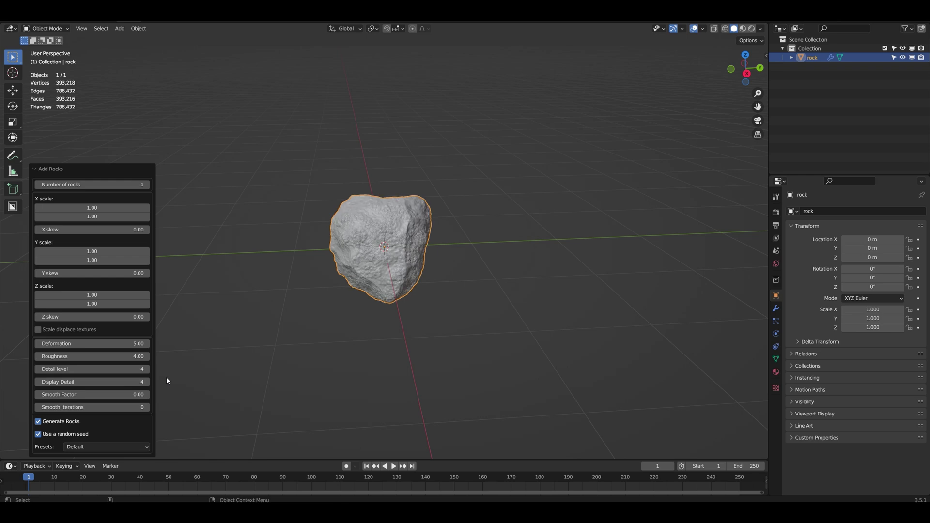
Step: Inspect the rock's surface up close and adjust its deformation amount
{"action": "mouse_move", "coordinate": [398, 296]}
{"action": "middle_mouse_down"}
{"action": "mouse_move", "coordinate": [249, 283]}
{"action": "mouse_move", "coordinate": [396, 281]}
{"action": "middle_mouse_up"}
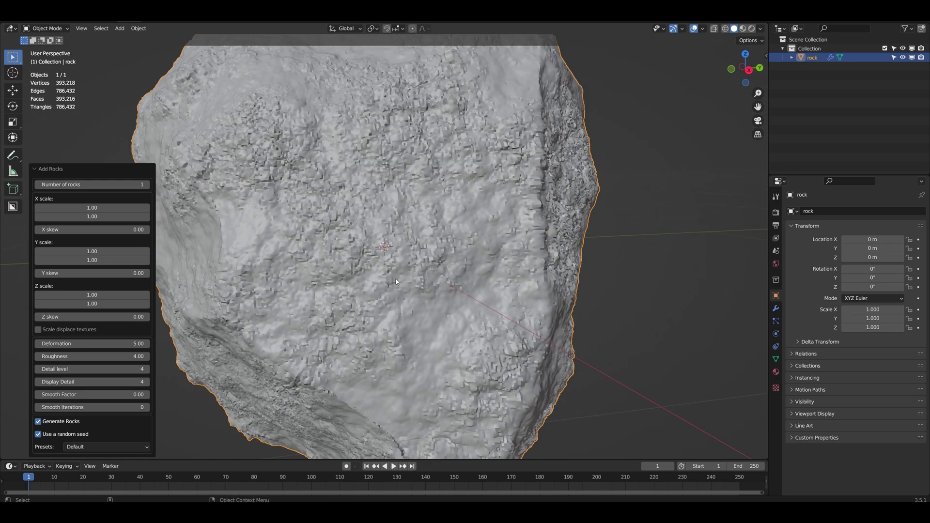
{"action": "left_click_drag", "start_coordinate": [129, 344], "coordinate": [113, 344]}
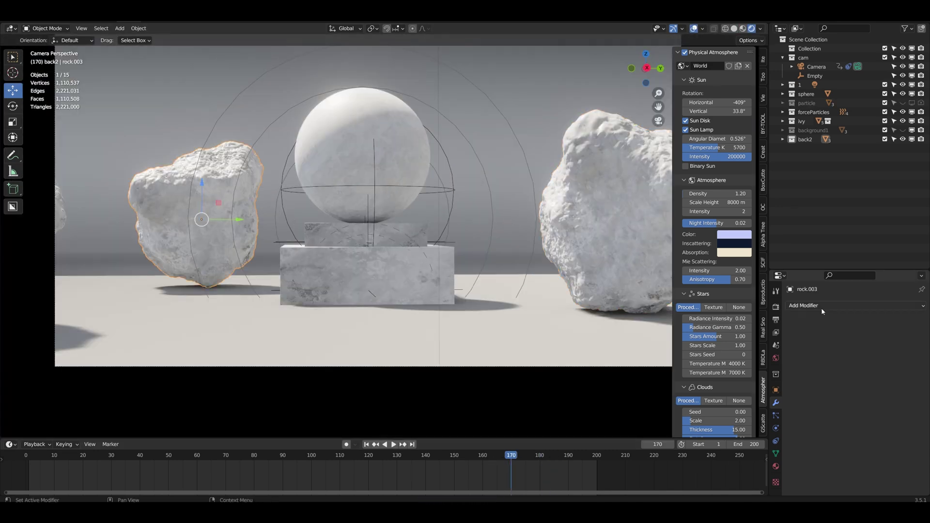
Step: Open the modifier choices for the rock standing left of the pedestal
{"action": "left_click", "coordinate": [822, 306]}
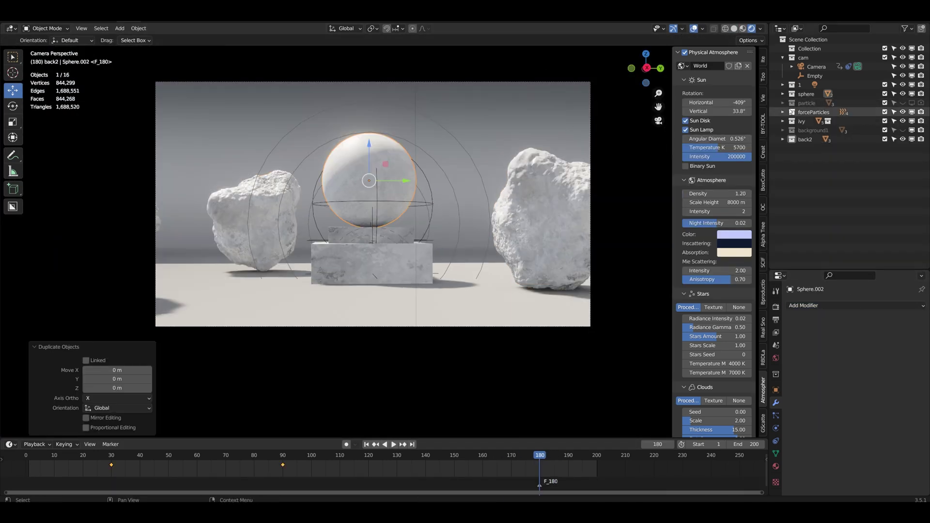
Step: Rename the original sphere inside the sphere collection to SStart
{"action": "left_click", "coordinate": [783, 93]}
{"action": "double_click", "coordinate": [823, 103]}
{"action": "type", "text": "S"}
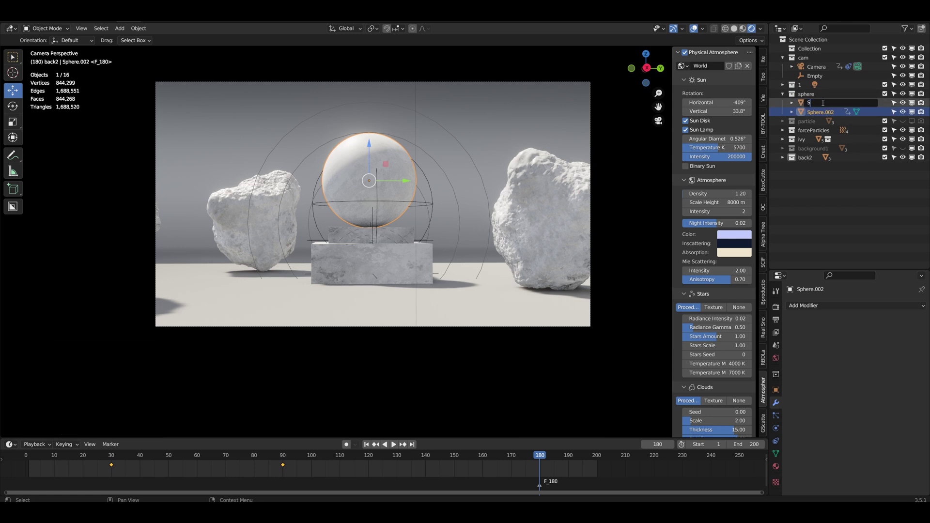
{"action": "type", "text": "Start"}
{"action": "key", "text": "Return"}
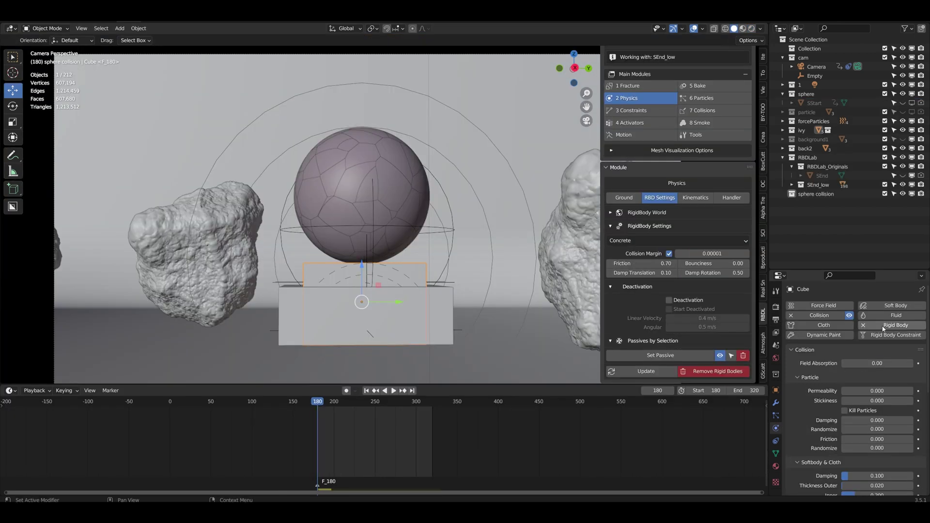
Step: Configure the rigid body physics of the upper pedestal cube
{"action": "left_click", "coordinate": [872, 431]}
{"action": "left_click", "coordinate": [870, 371]}
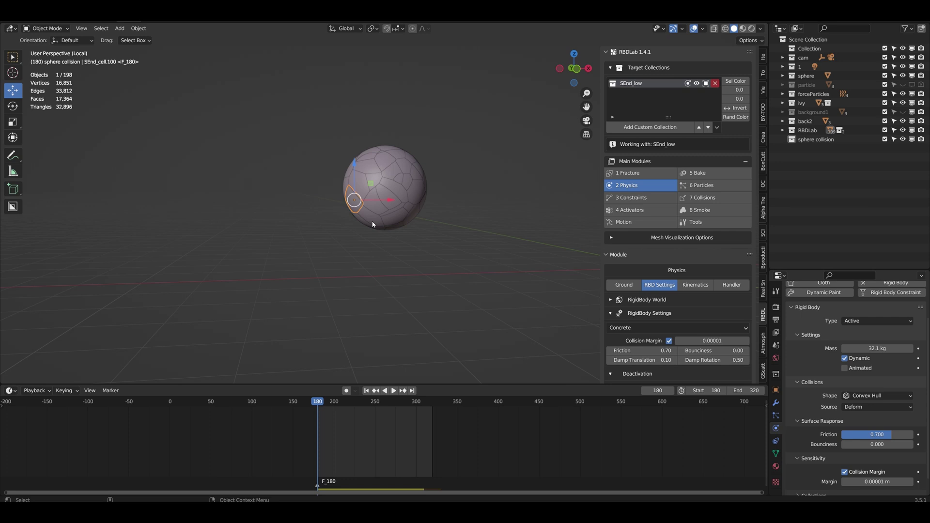
Step: Select shards along the lower edge of the fractured sphere
{"action": "left_click", "coordinate": [335, 215]}
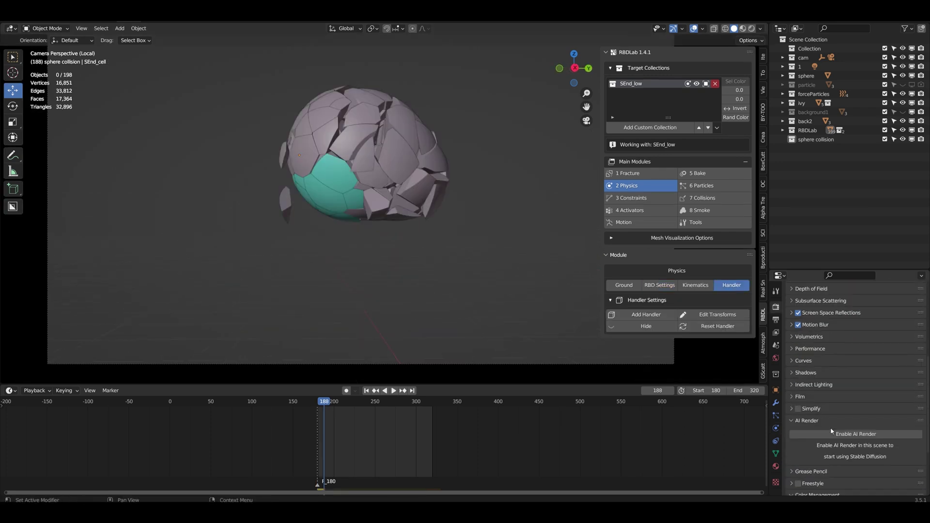
Step: Look through the scene's render settings and open the output properties
{"action": "left_click", "coordinate": [831, 430]}
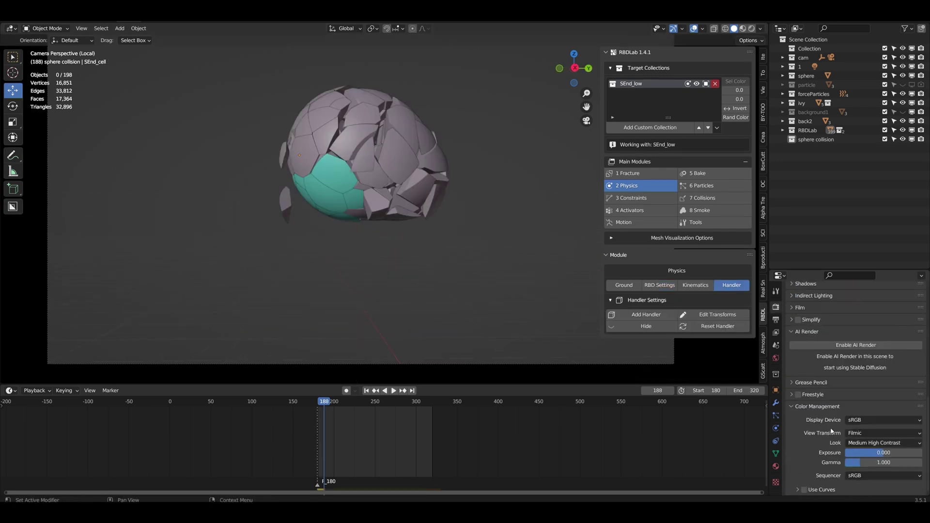
{"action": "left_click", "coordinate": [777, 321]}
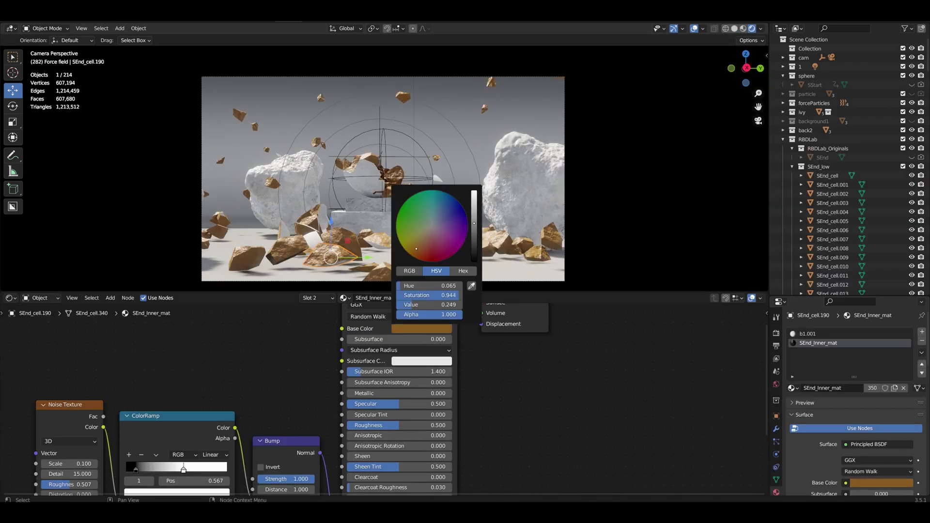
Step: Set the first Z scale value of the newly generated rock to 0.5
{"action": "left_click", "coordinate": [116, 208]}
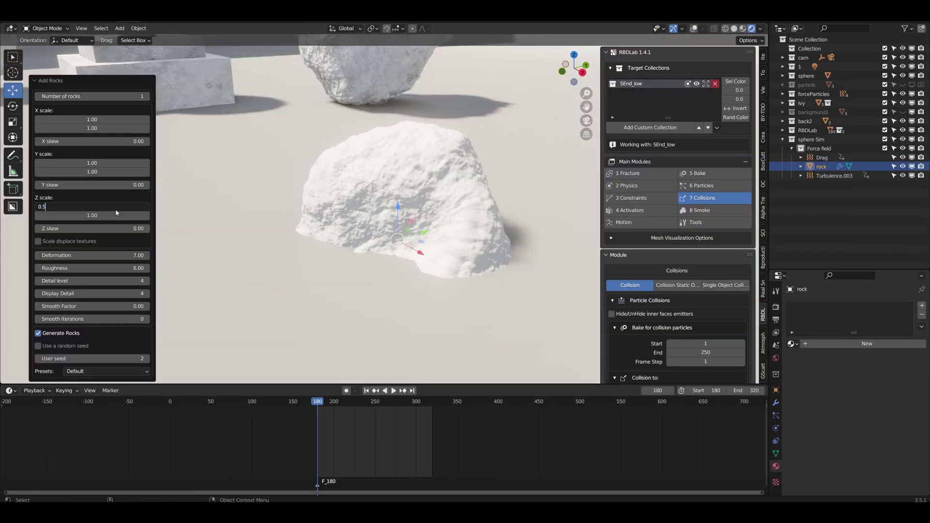
{"action": "key", "text": "Return"}
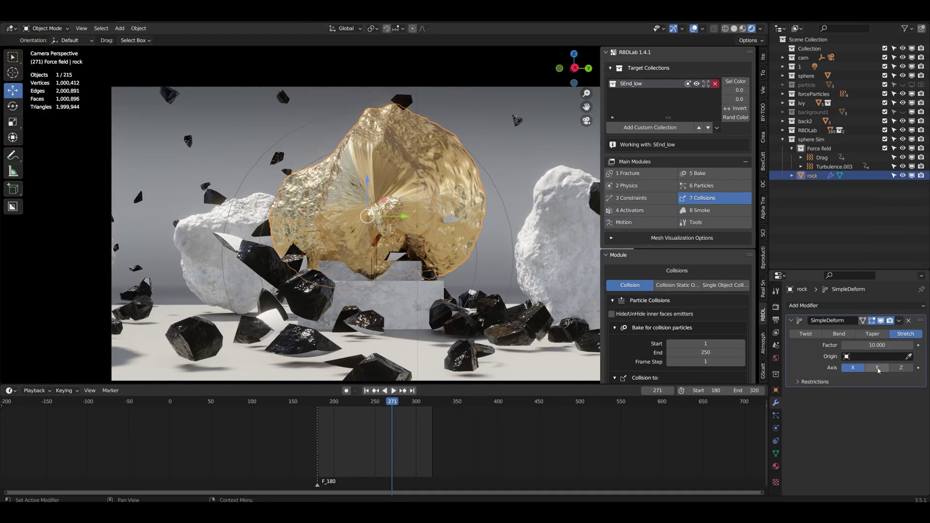
Step: Switch the gold rock's SimpleDeform modifier to Bend on the Z axis
{"action": "left_click", "coordinate": [872, 334]}
{"action": "left_click", "coordinate": [840, 334]}
{"action": "left_click", "coordinate": [901, 368]}
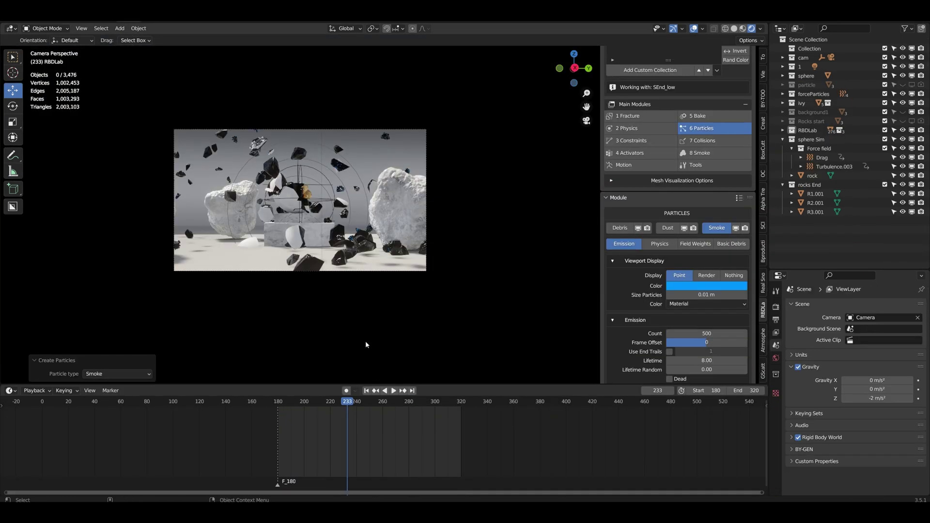
Step: Play back the fracture simulation and examine the smoke domain's Fire, Gas and Collision settings and the scene's render settings
{"action": "left_click", "coordinate": [394, 390]}
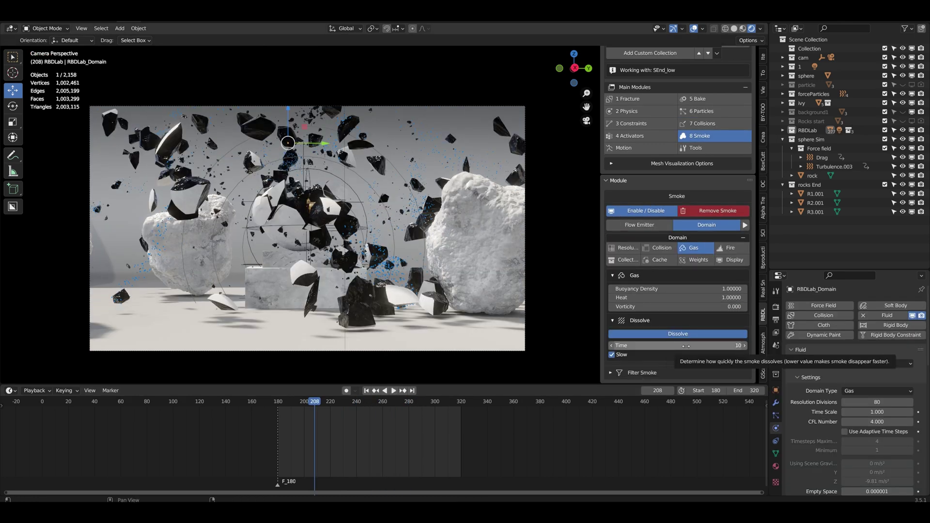
{"action": "left_click", "coordinate": [730, 247]}
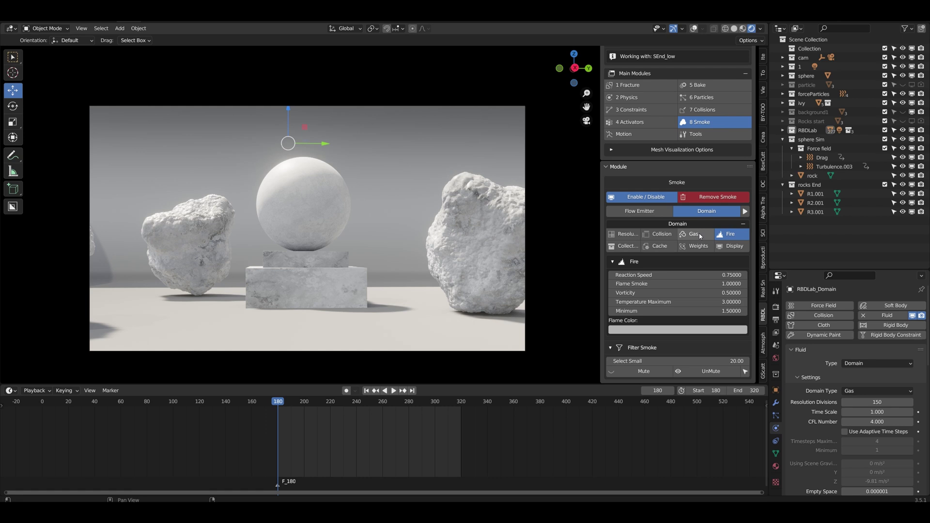
{"action": "left_click", "coordinate": [700, 236]}
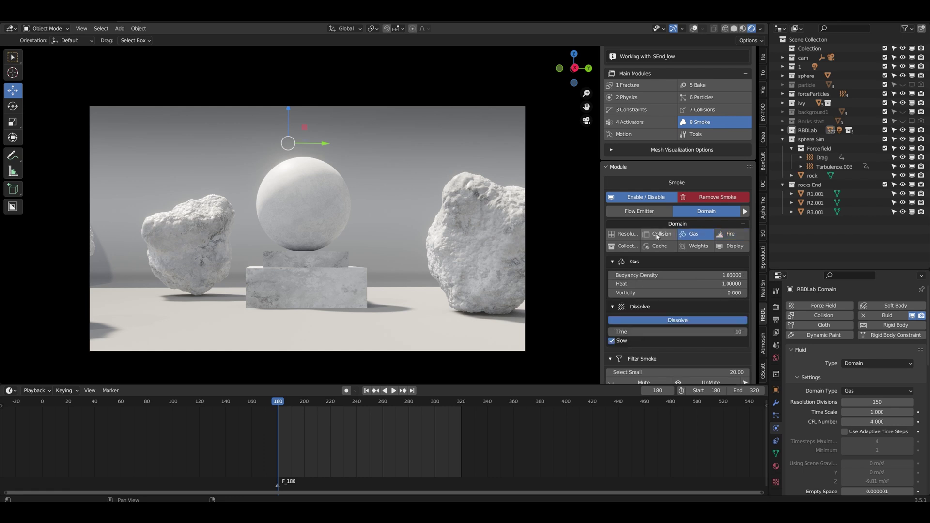
{"action": "left_click", "coordinate": [658, 235]}
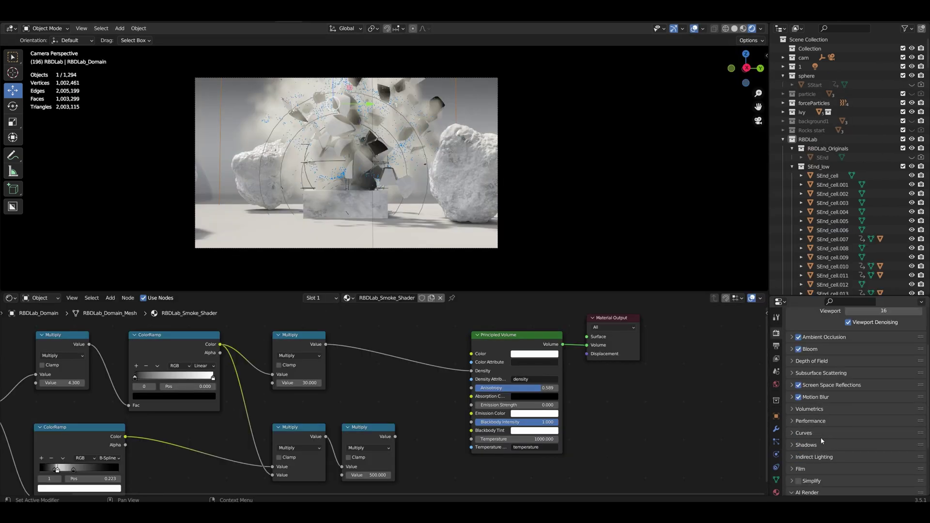
{"action": "left_click", "coordinate": [866, 400]}
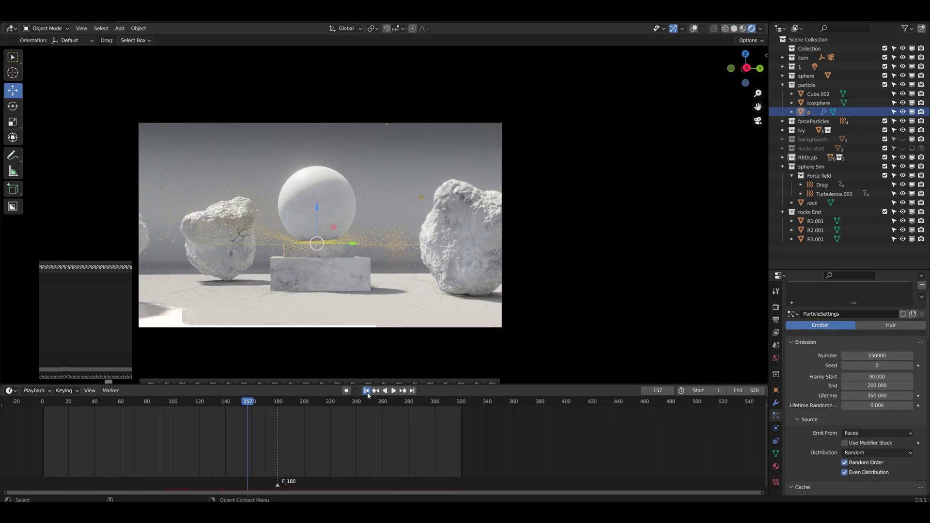
Step: Play back the gold particle animation and select the Drag force field of the sphere simulation
{"action": "left_click", "coordinate": [394, 391]}
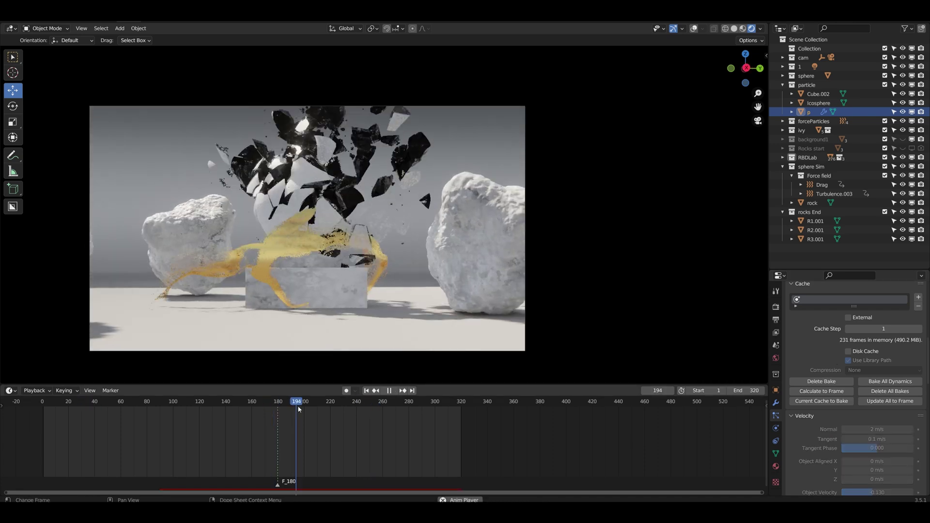
{"action": "left_click", "coordinate": [822, 184]}
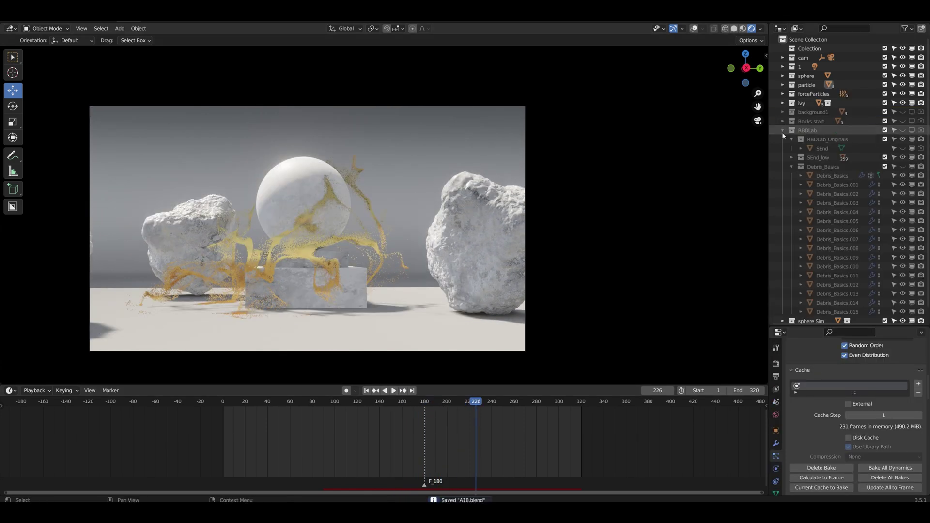
Step: Temporarily hide the sphere collection in the viewport and restore its visibility
{"action": "left_click", "coordinate": [783, 76]}
{"action": "left_click", "coordinate": [903, 76]}
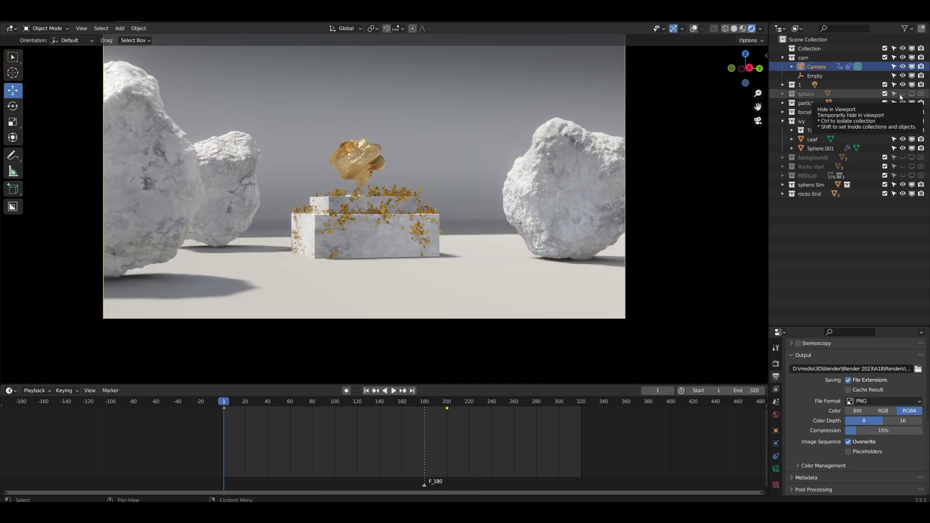
{"action": "left_click", "coordinate": [902, 94]}
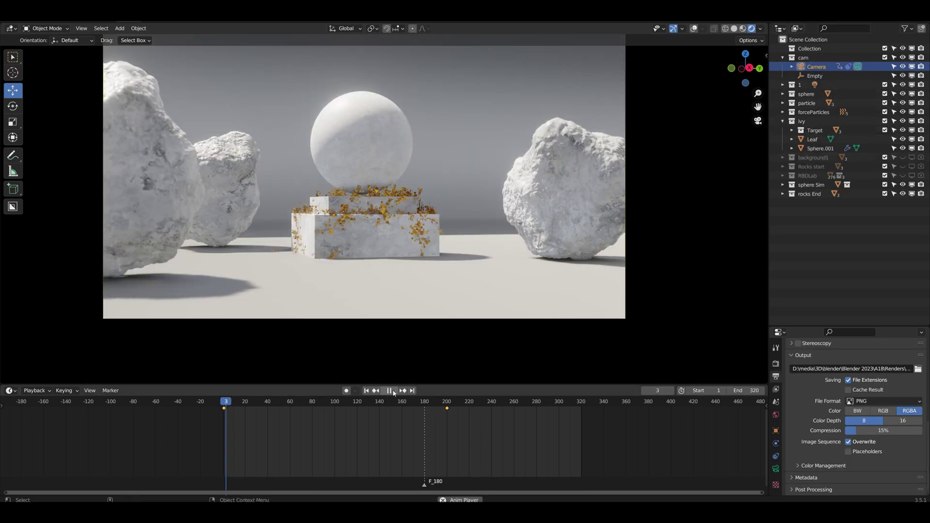